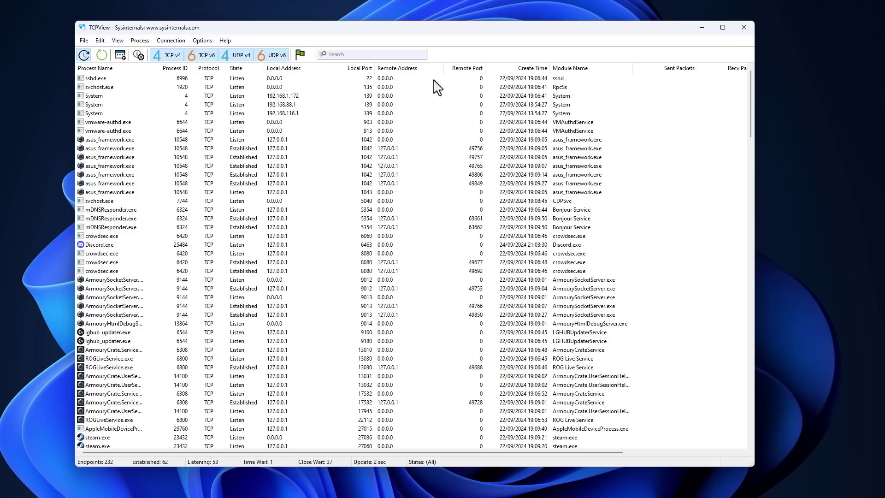
Sort TCPView by remote address descending, then select the shure-system-api-server, steam.exe and Discord.exe connections
click(386, 69)
click(386, 69)
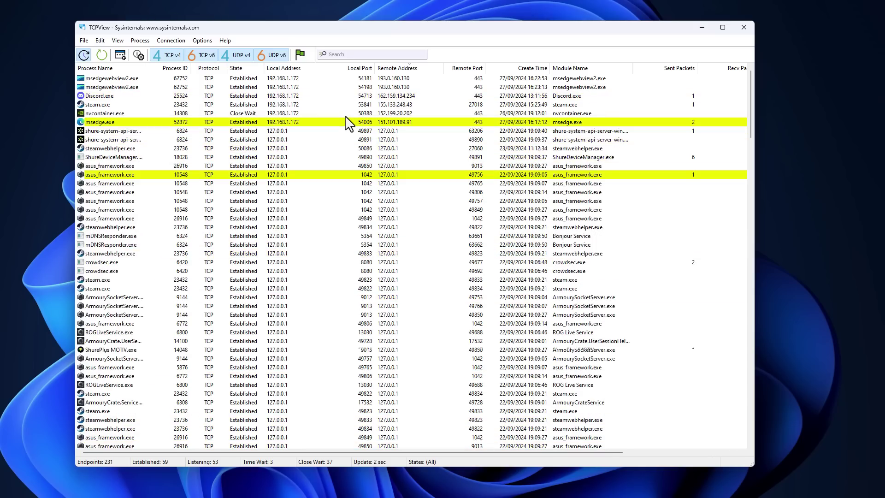
click(110, 130)
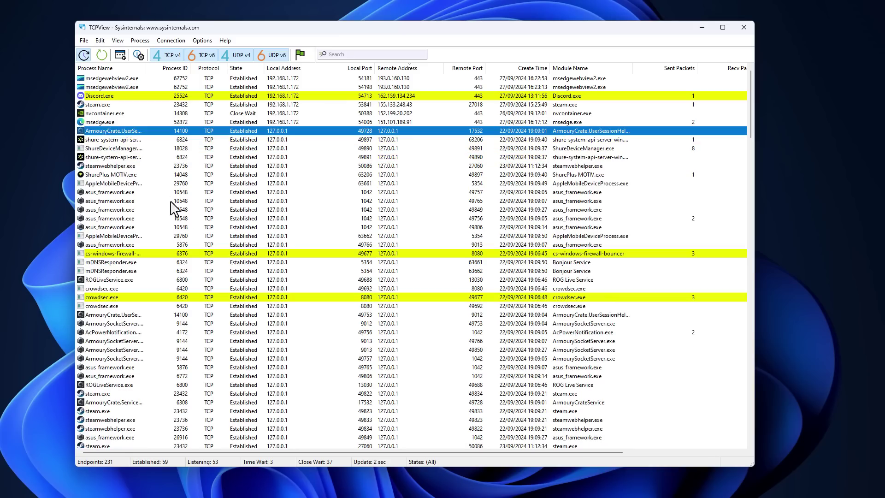
click(101, 105)
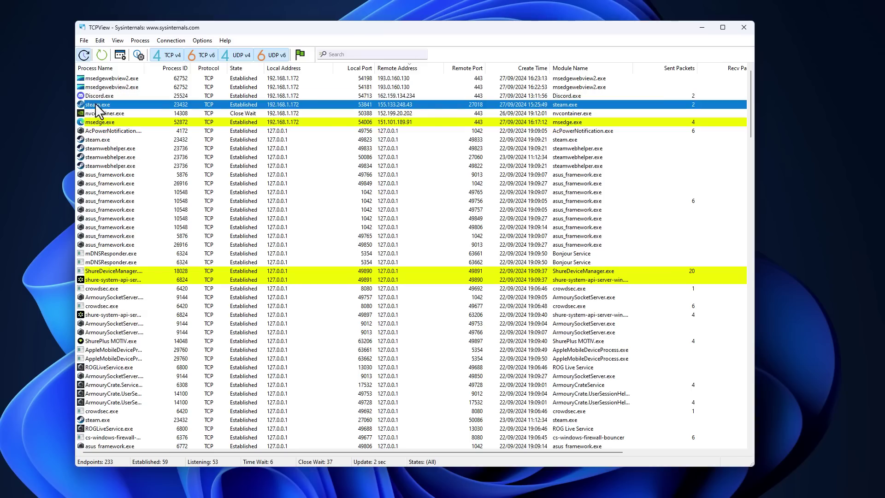
click(101, 96)
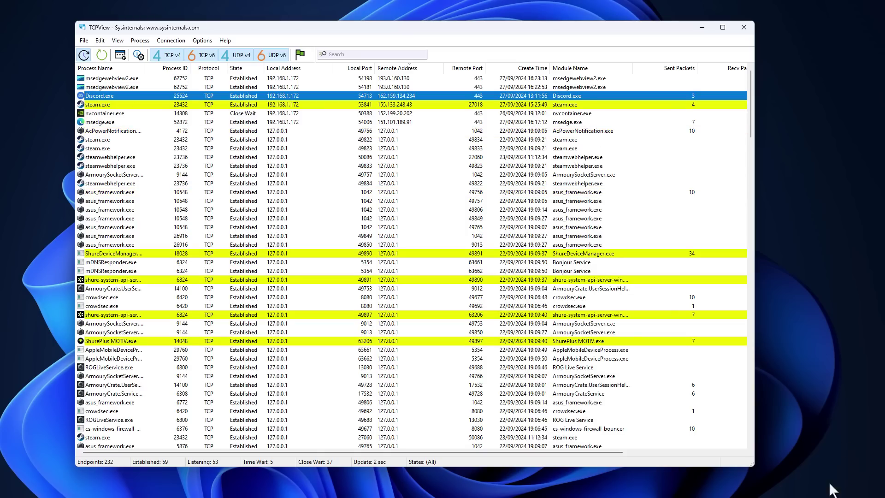
Open ShurePlus MOTIV from the tray overflow, return to the MV7 mic setup and show its menu
click(837, 494)
click(825, 494)
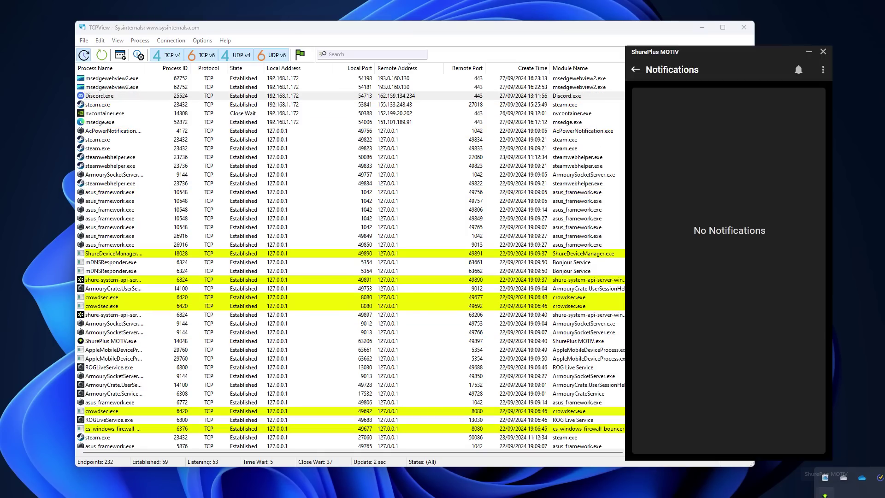
click(634, 70)
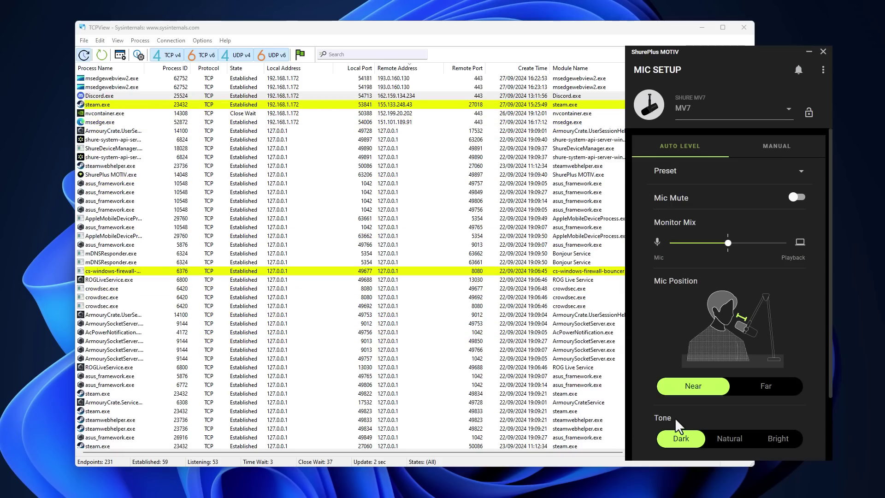
click(823, 70)
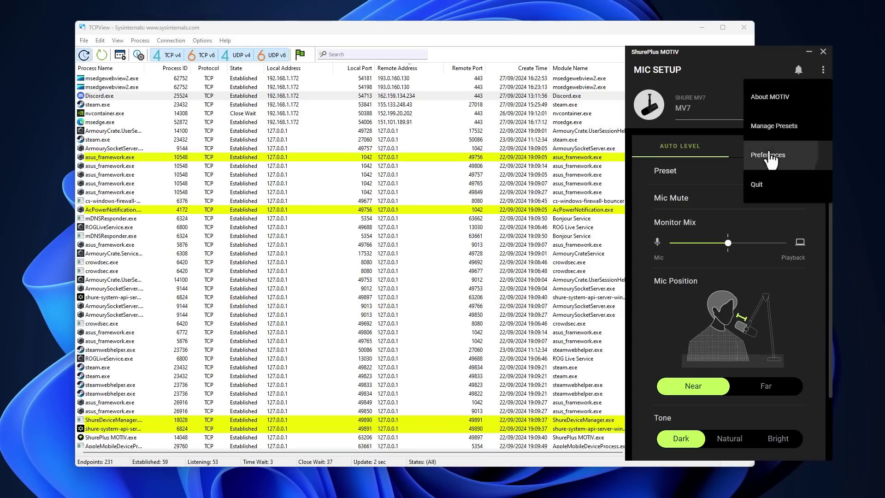
Set Analytics to Don't Send in ShurePlus MOTIV Preferences, then view the empty Notifications page
click(768, 154)
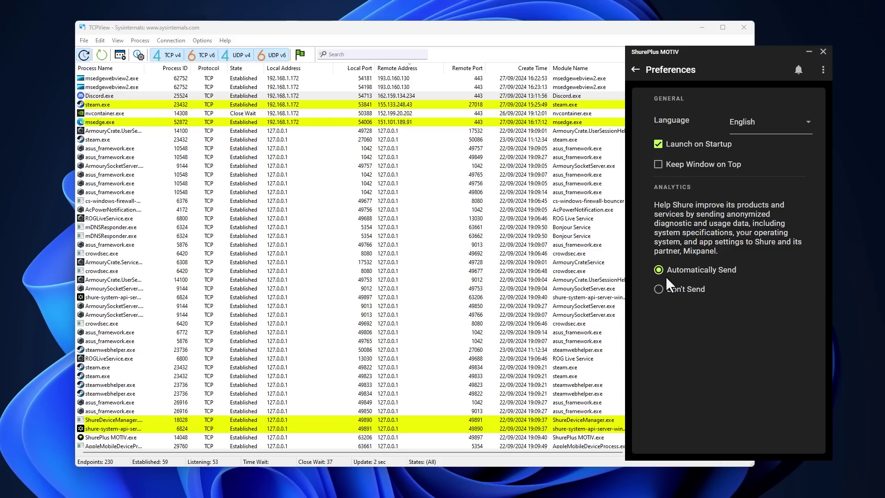
click(662, 289)
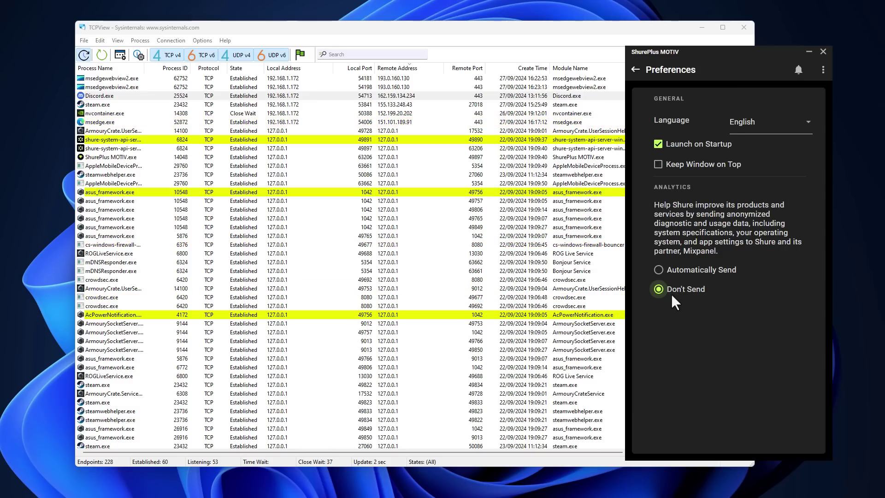
click(798, 78)
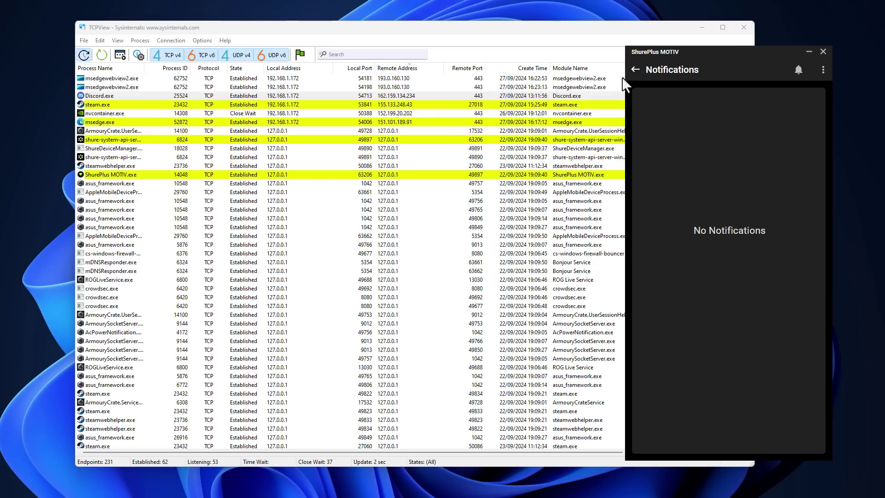
Go back from Notifications to the MV7 Mic Setup page in ShurePlus MOTIV
click(635, 71)
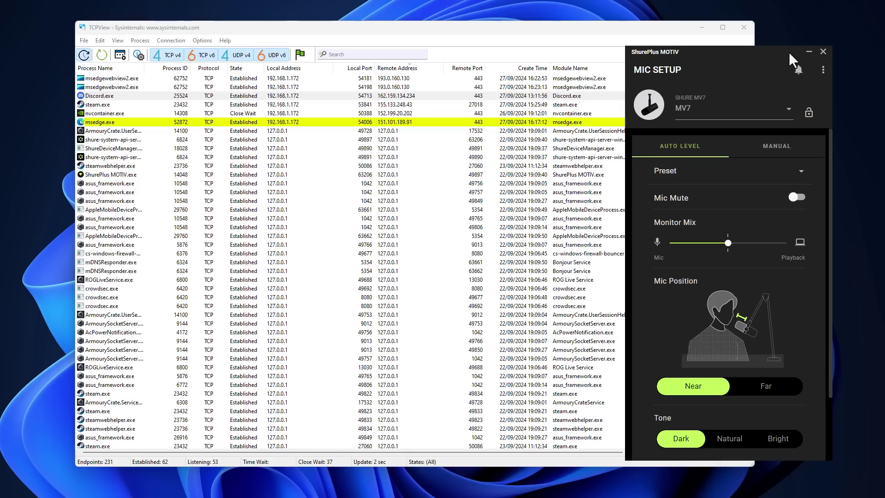
click(822, 51)
click(117, 131)
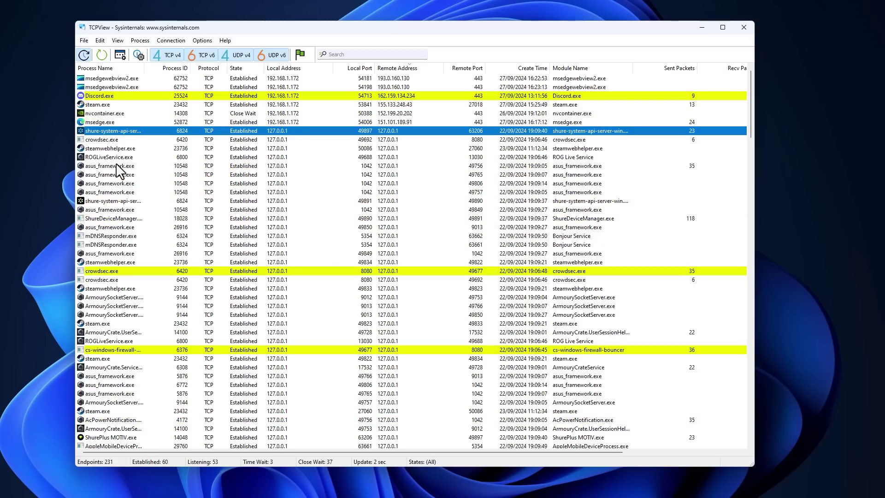
click(110, 139)
click(107, 122)
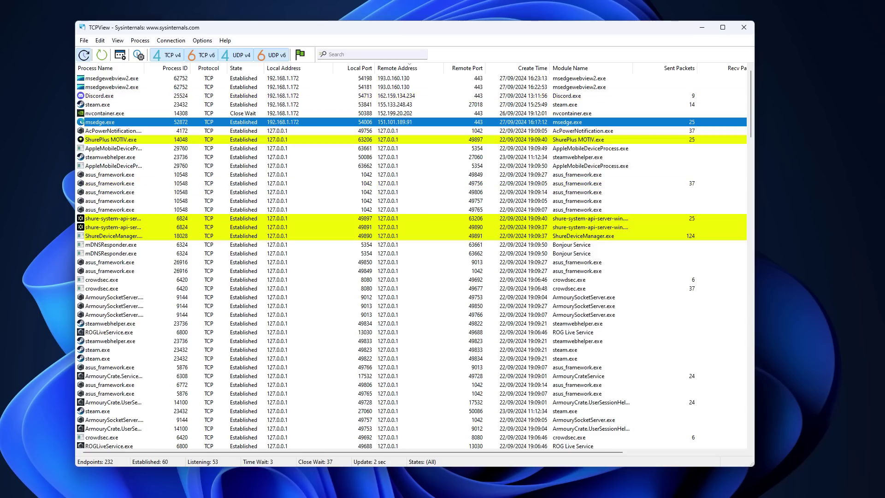
Search Start for 'firewall with advanced security', then replace the query with 'wireshark'
key(super)
text(firewall with advanced security)
key(ctrl+a)
text(wireshark)
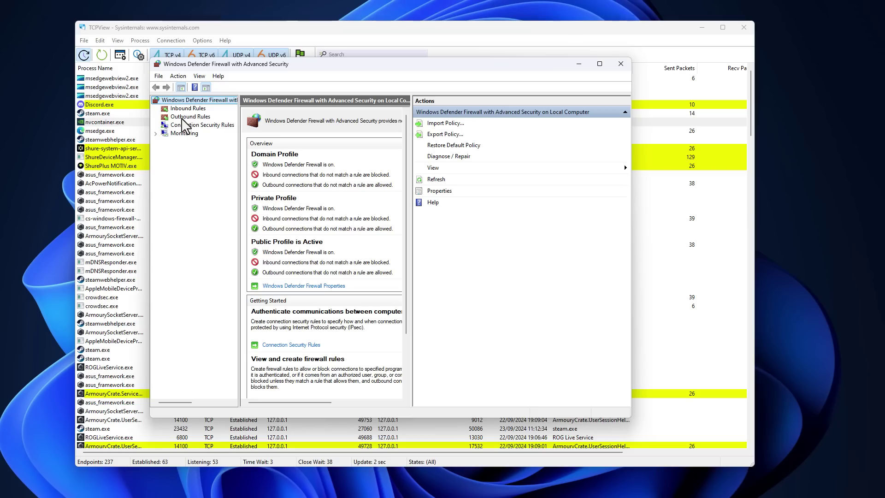
click(179, 118)
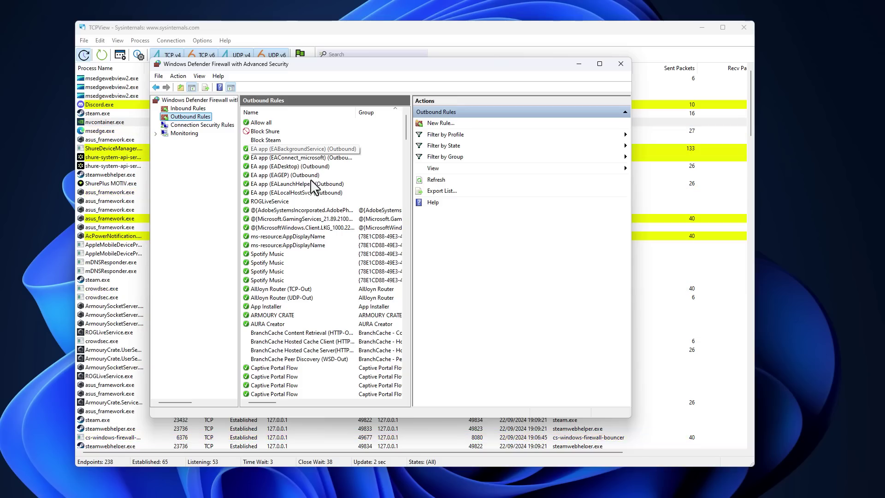
click(270, 325)
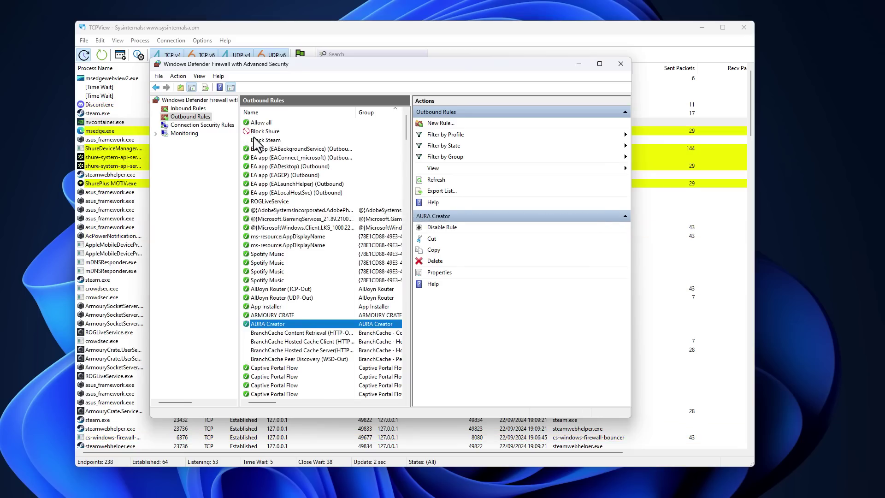
Start a new Program-type outbound rule and advance to the program path step
click(437, 124)
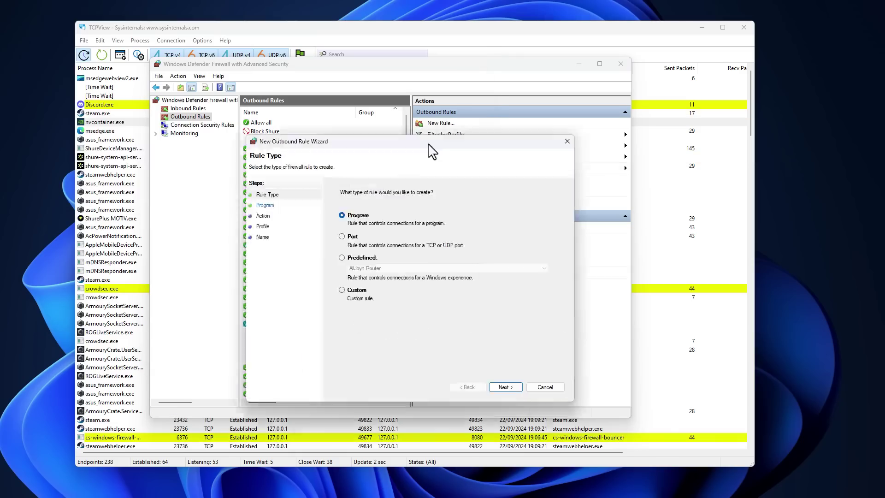
click(467, 368)
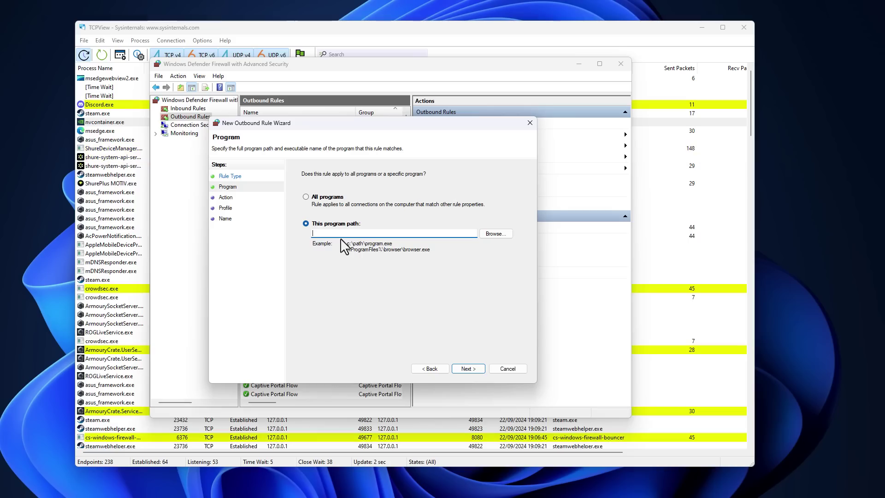
key(super)
Copy the ShurePlus MOTIV executable path from its Start menu shortcut's Target field
text(shure)
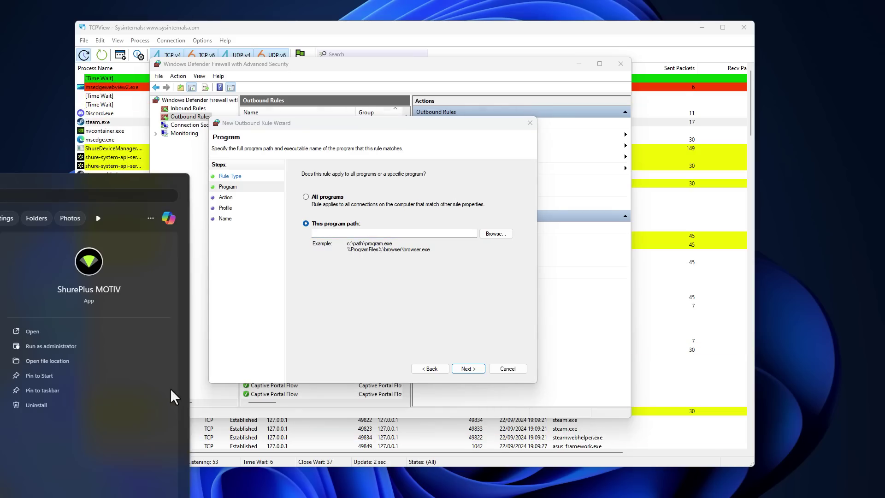
click(71, 361)
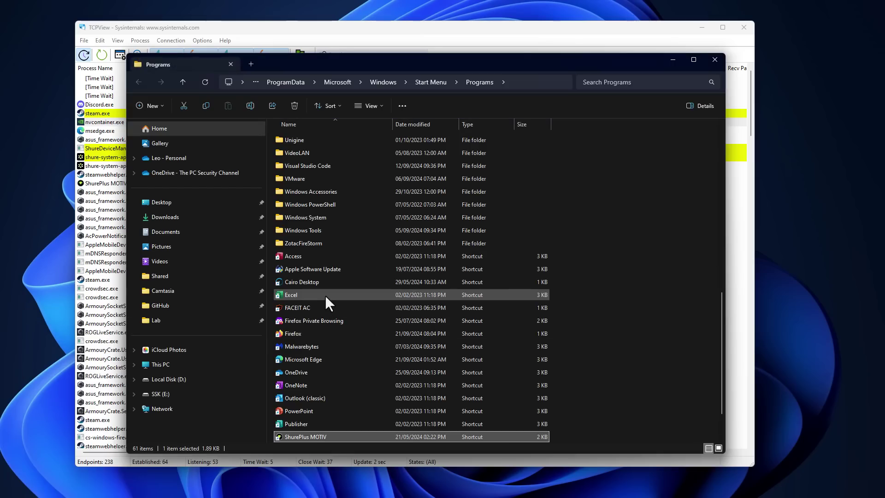
scroll(325, 298, down, 2)
right_click(292, 386)
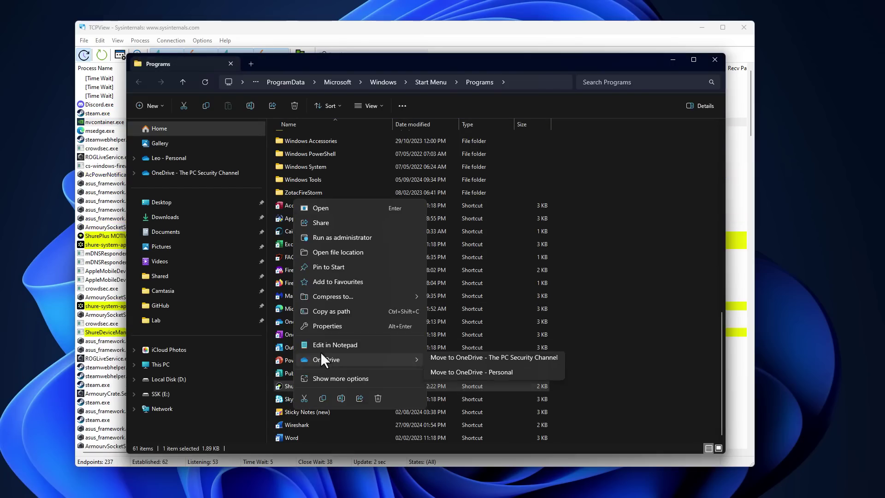
click(327, 326)
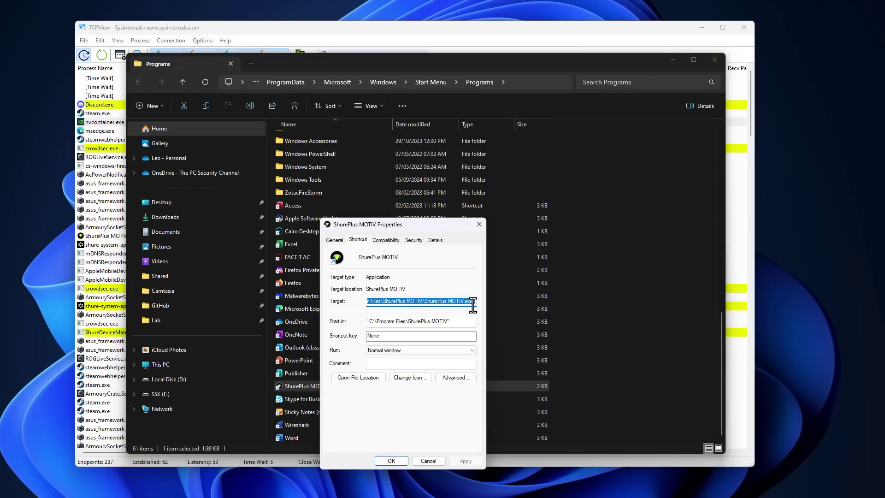
drag(474, 305, 386, 315)
click(422, 459)
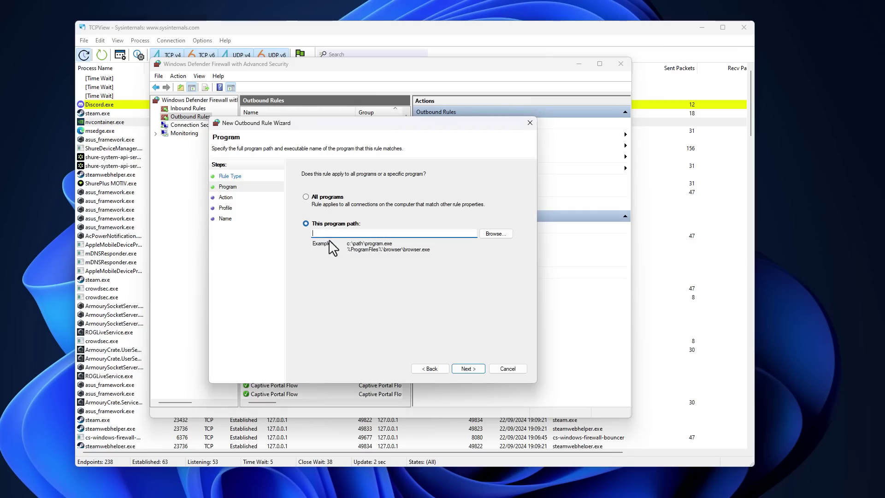
Paste the ShurePlus MOTIV.exe path into the rule's program field and advance to the Action step
click(330, 233)
text(C:\Program Files\ShurePlus MOTIV\ShurePlus MOTIV.exe)
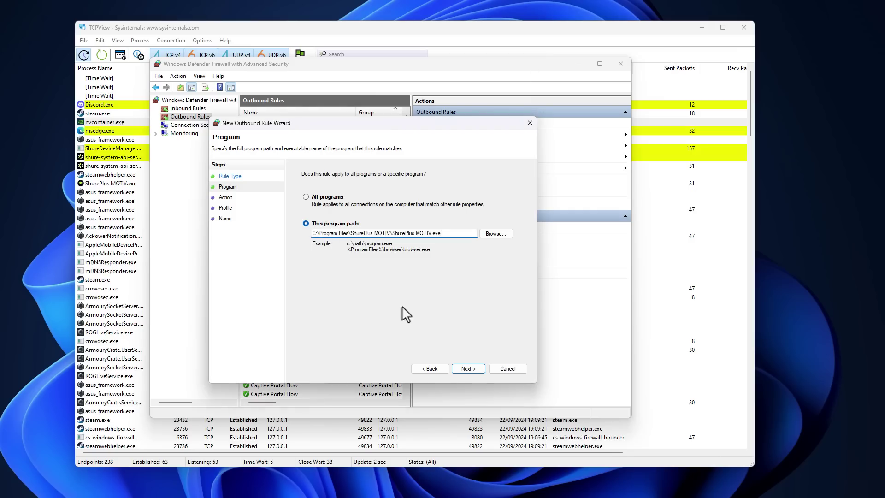
click(467, 368)
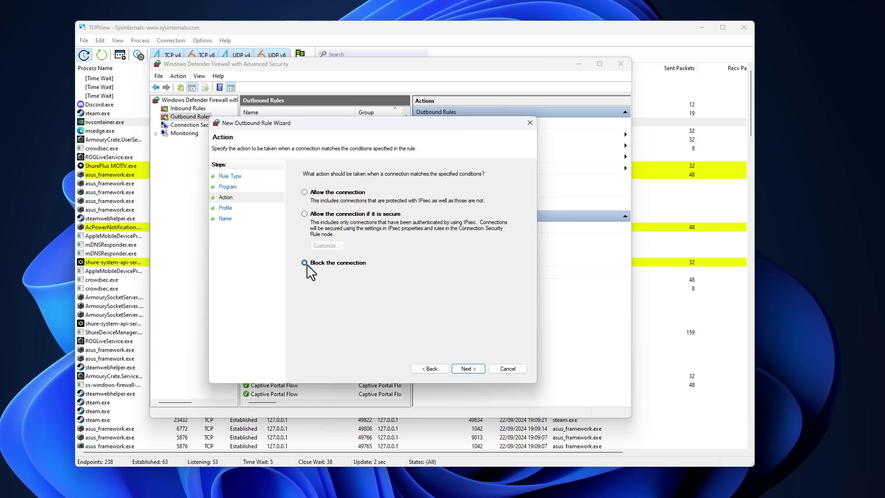
Select the Block Steam outbound rule and open Steam's friends list, moving it to the right
key(alt+Tab)
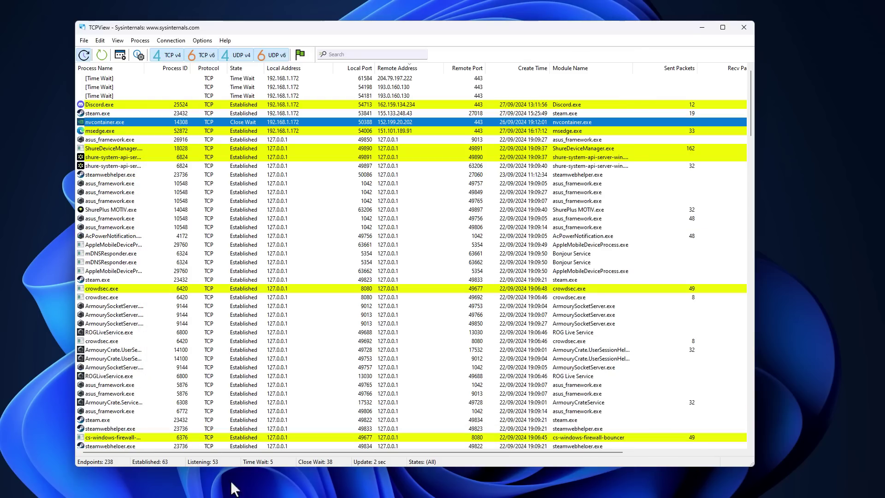
mouse_move(238, 479)
click(264, 140)
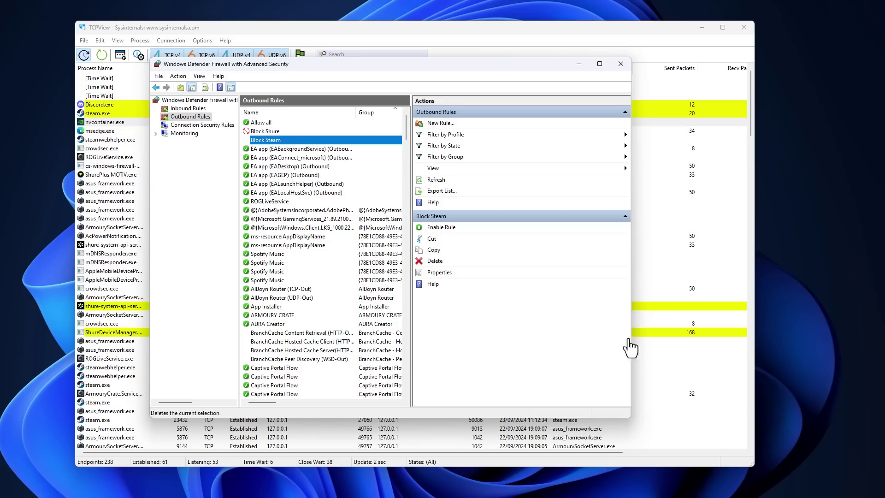
right_click(857, 495)
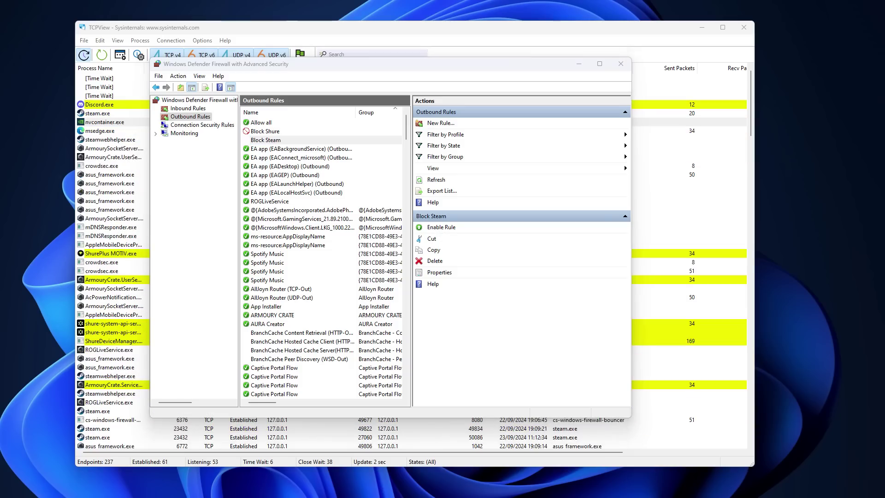
click(796, 456)
drag(521, 34, 604, 51)
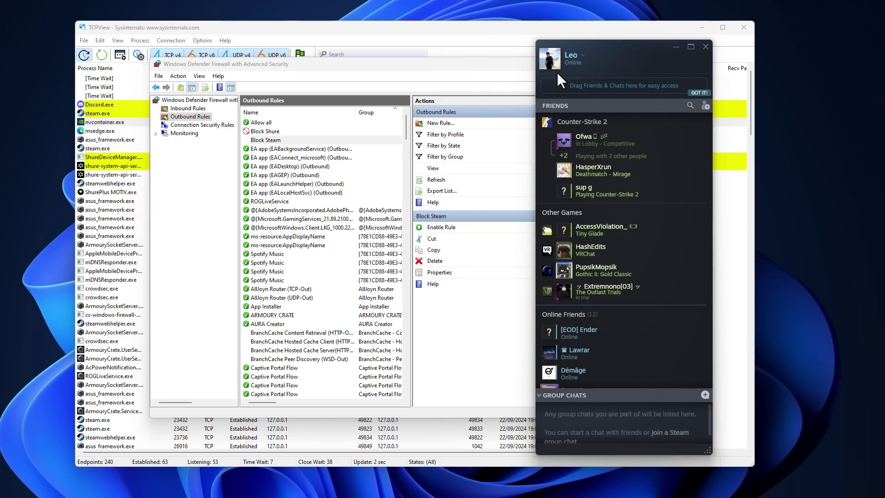
Enable Block Steam, confirm Steam friends shows Disconnected, and inspect connections in TCPView
click(442, 228)
click(555, 110)
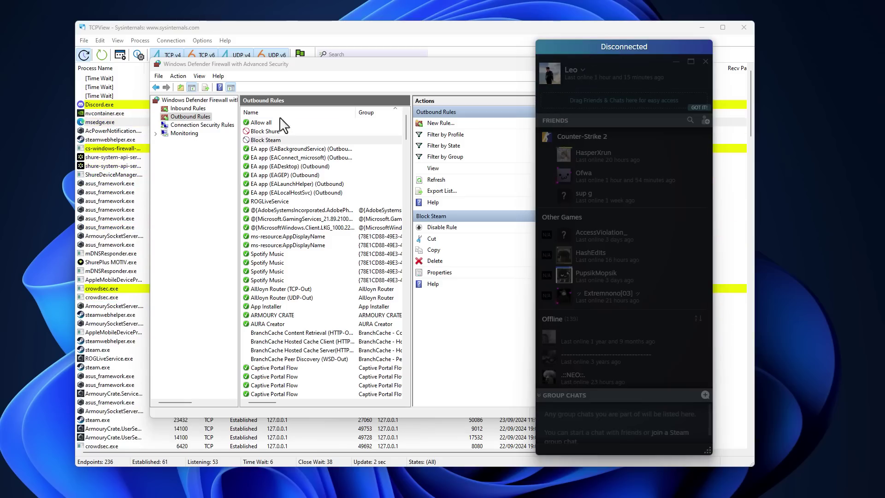
click(109, 137)
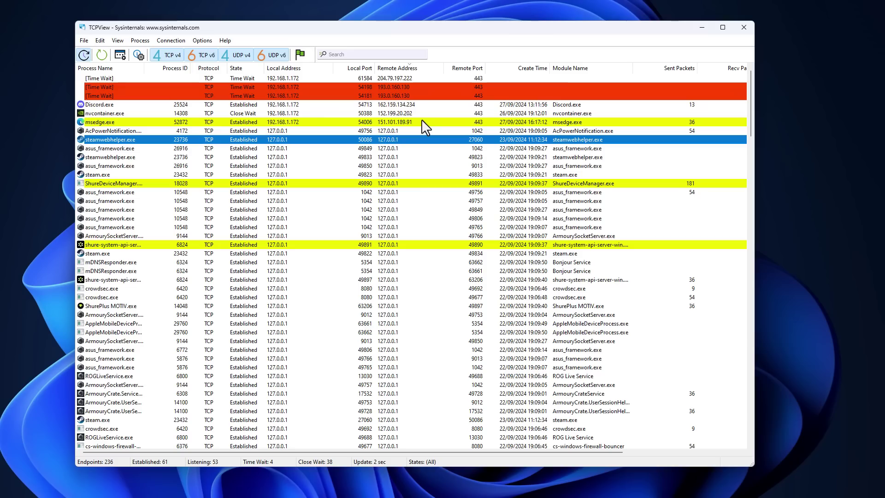
Disable the Block Steam rule, reopen Steam's Friends List, and select a new steam.exe connection in TCPView
click(442, 489)
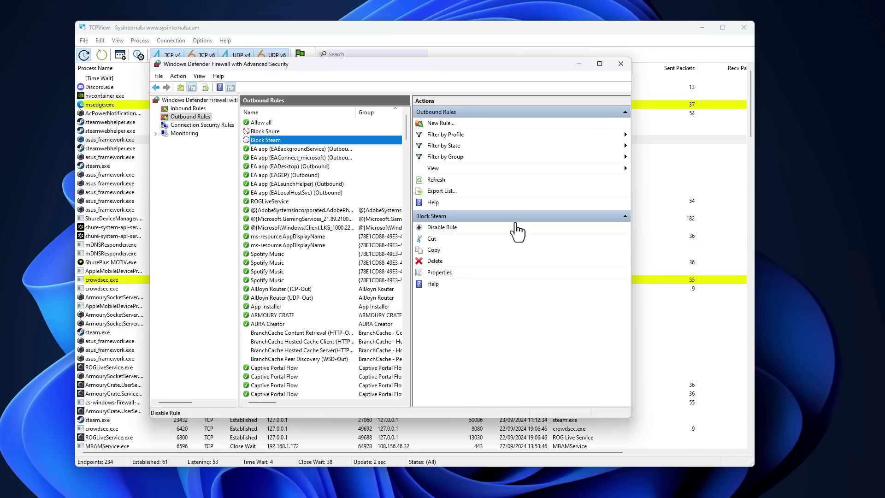
click(435, 228)
click(272, 33)
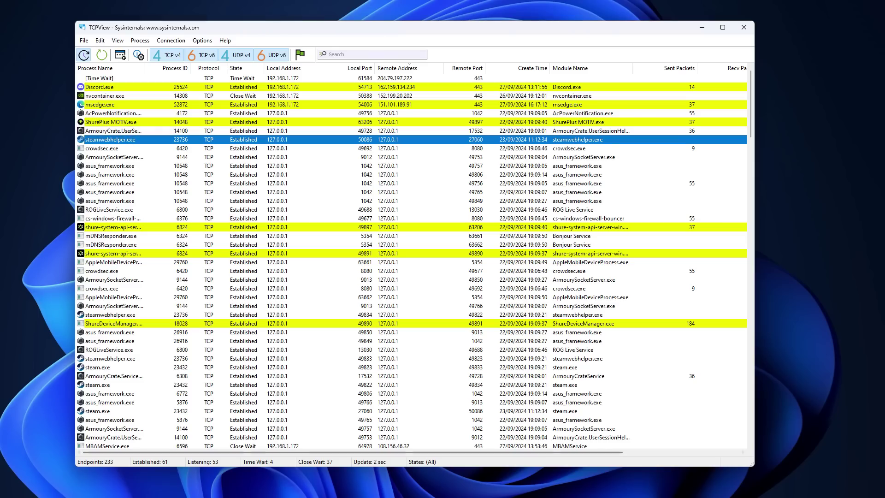
mouse_move(249, 489)
click(249, 470)
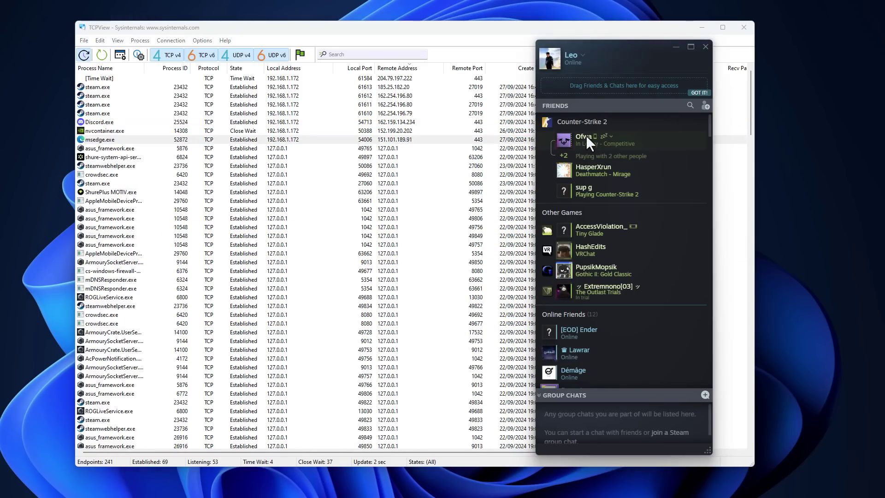
click(707, 48)
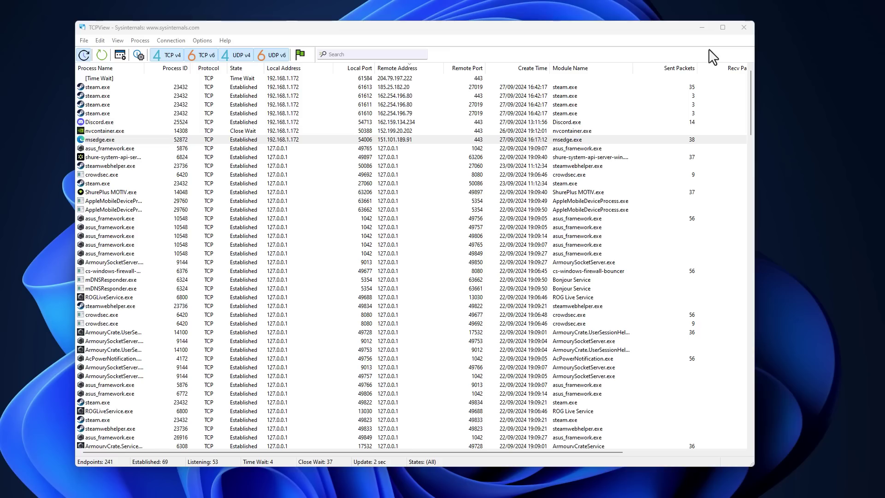
click(139, 89)
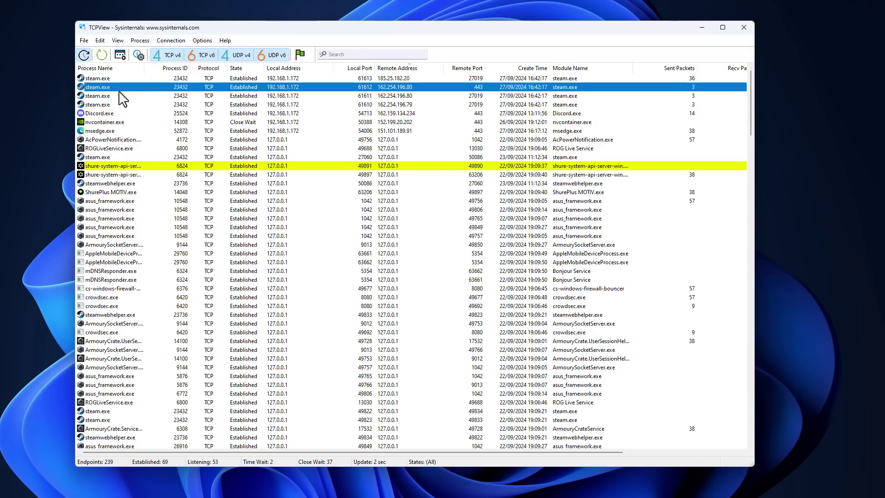
Launch ShurePlus MOTIV from a Start search for 'shure', then close its window
key(super)
text(shure)
key(Return)
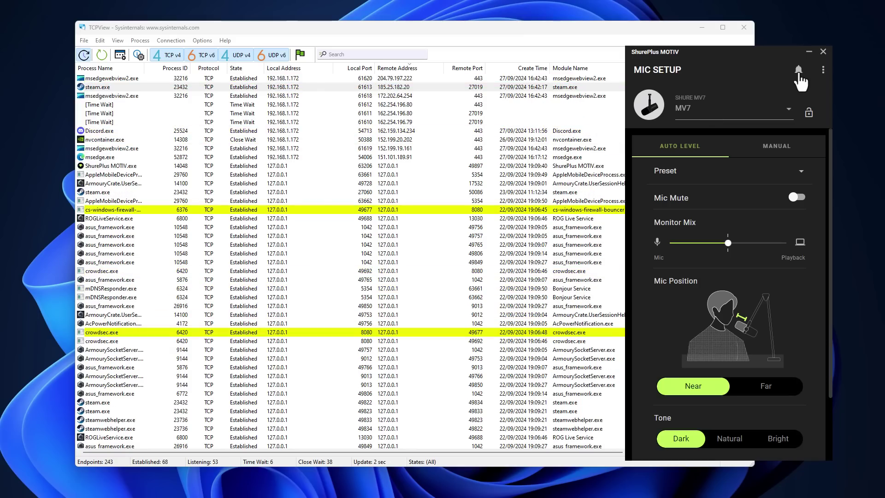
click(823, 51)
Return to the firewall console and select the Block Shure outbound rule
key(alt+Tab)
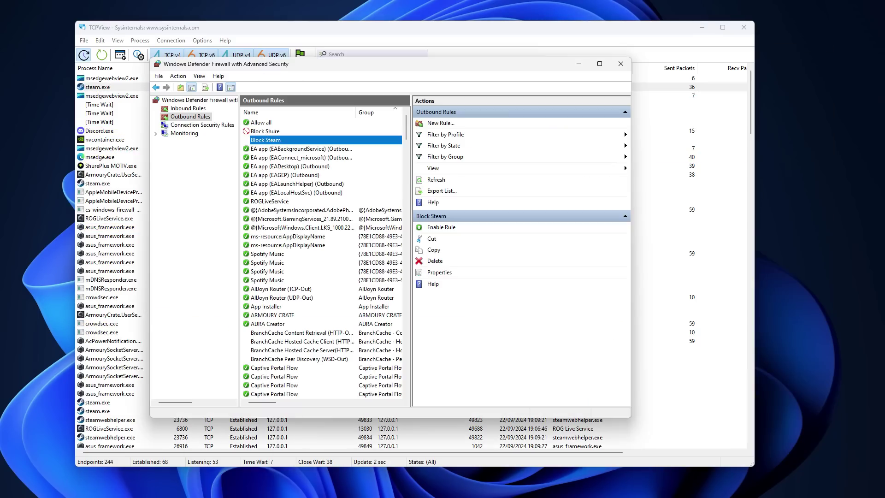
click(276, 131)
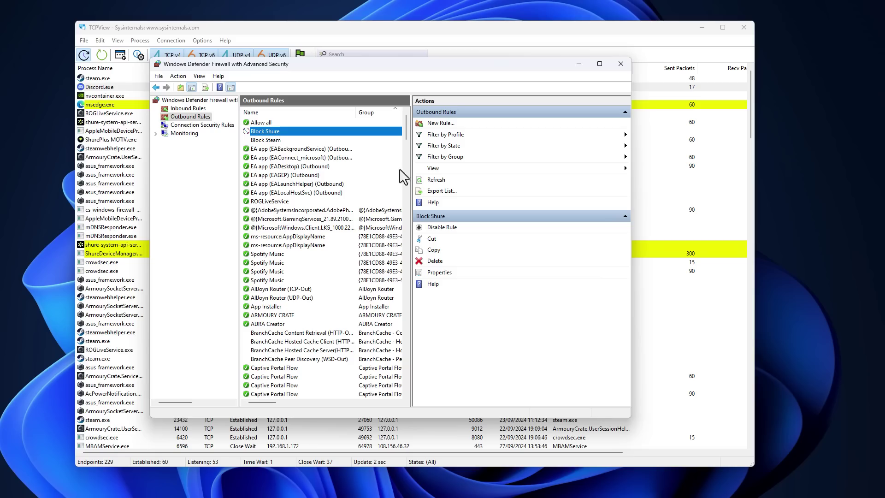
Minimise the firewall and scroll through TCPView's connections with the Shure block active
click(581, 65)
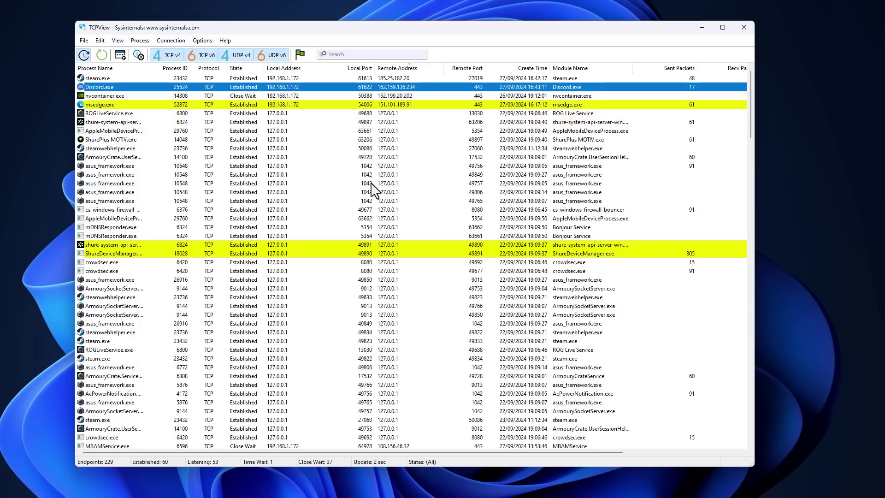
scroll(367, 187, down, 5)
scroll(372, 189, up, 5)
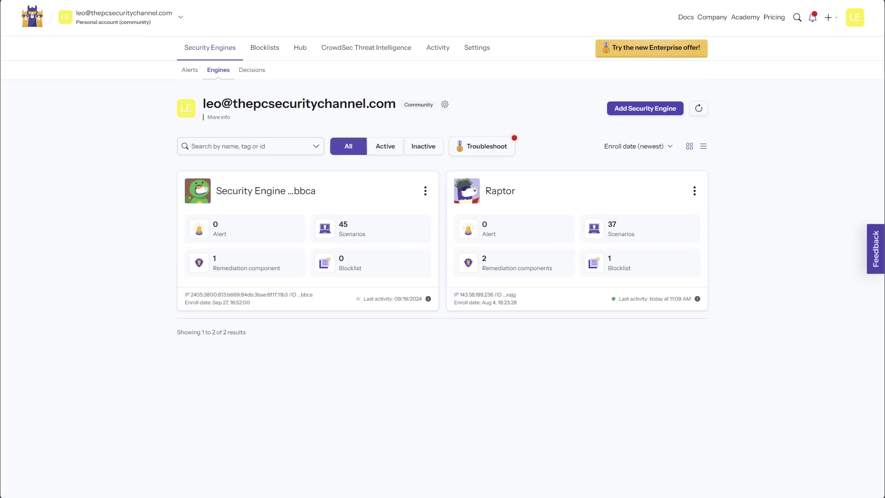
Open the Raptor engine from the Security Engines list
click(471, 198)
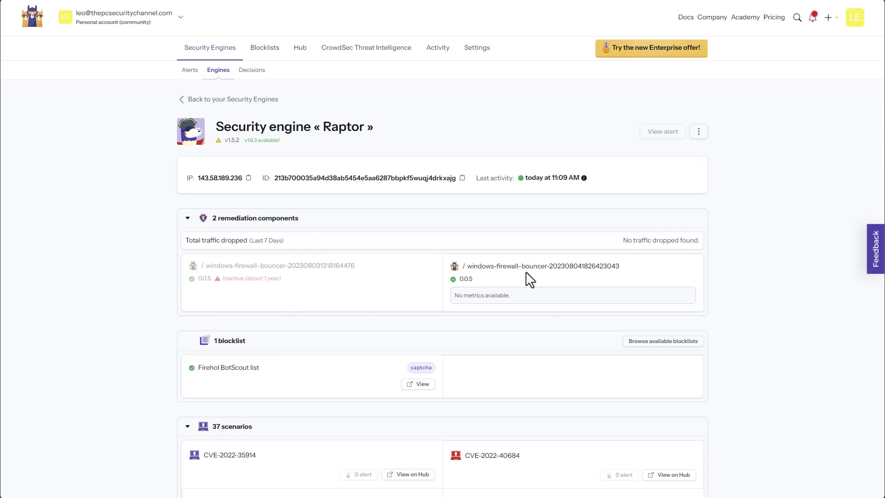
scroll(535, 281, down, 8)
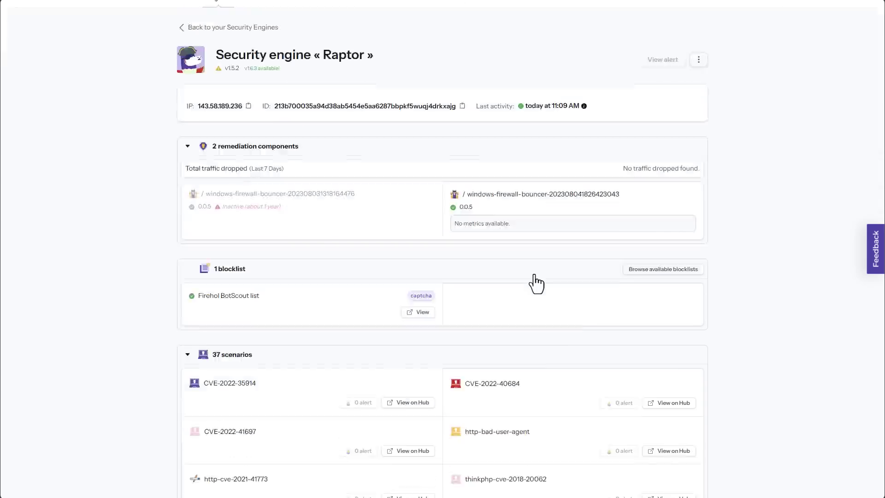
scroll(533, 282, down, 2)
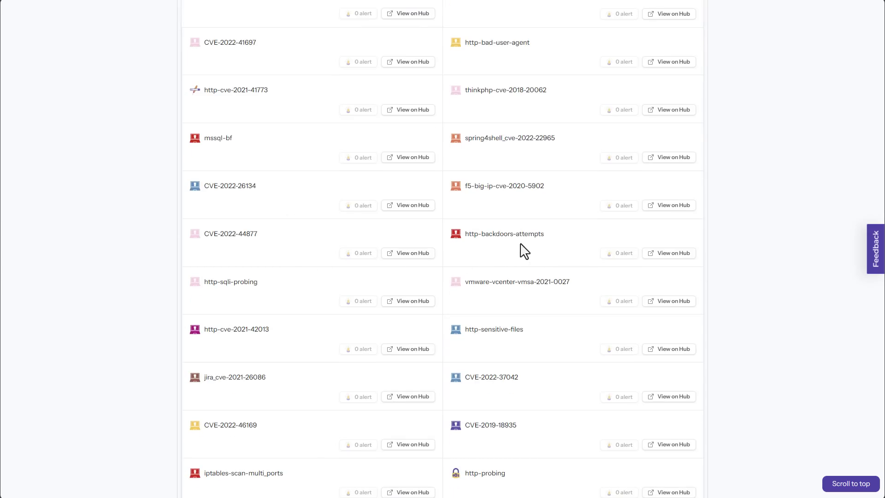
scroll(524, 251, down, 8)
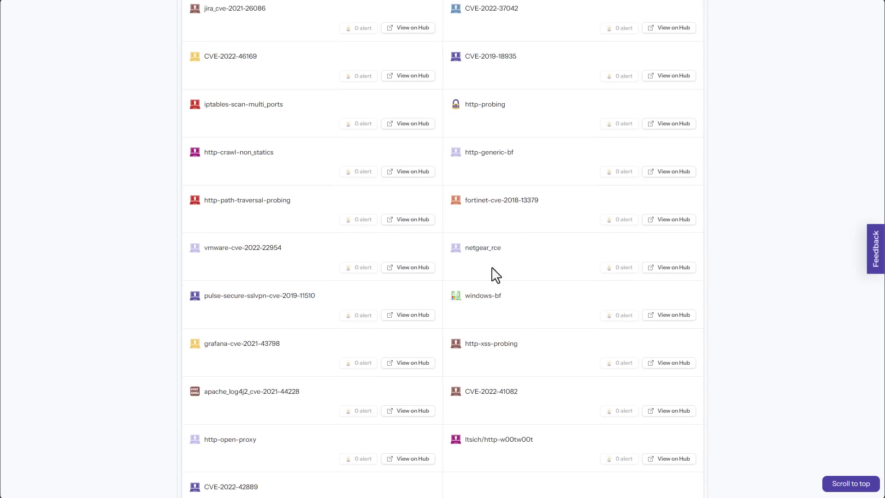
scroll(495, 275, down, 3)
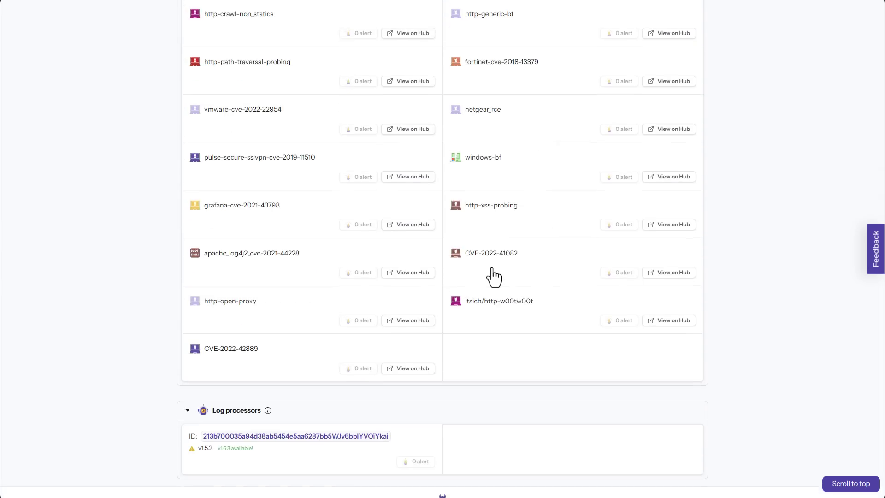
scroll(532, 427, up, 20)
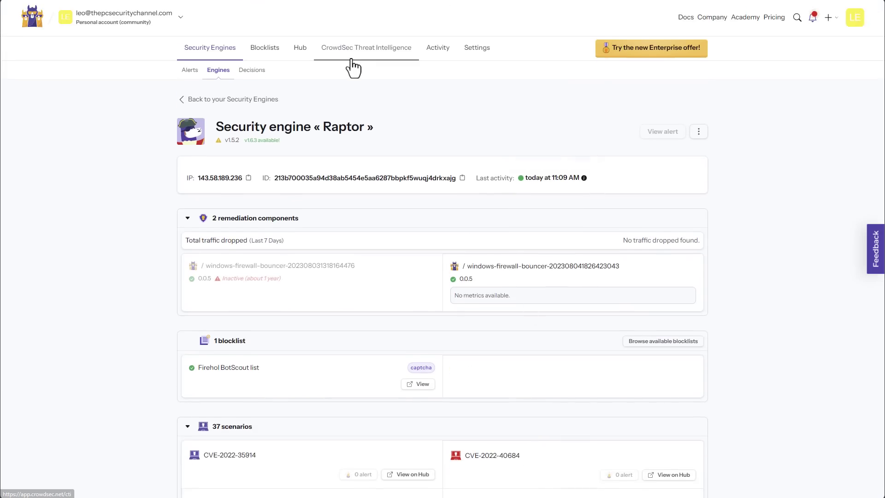
Search CrowdSec Threat Intelligence for the IP 20.2.80.1
click(353, 66)
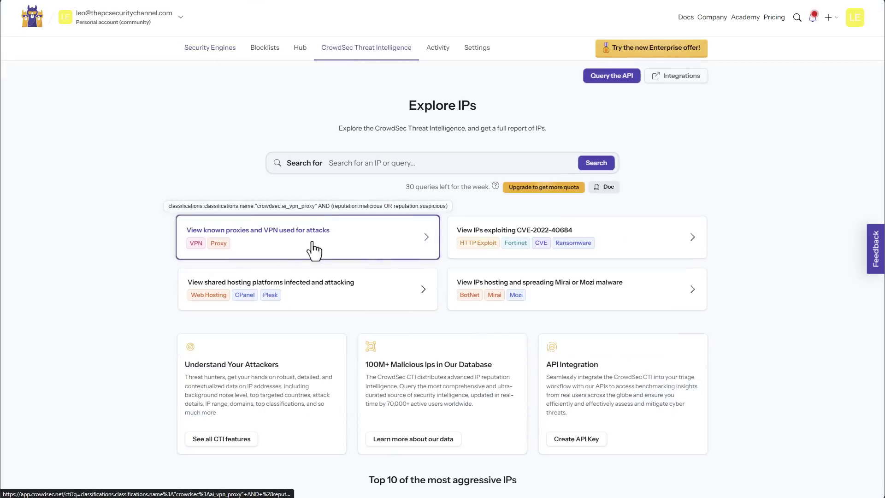
click(339, 162)
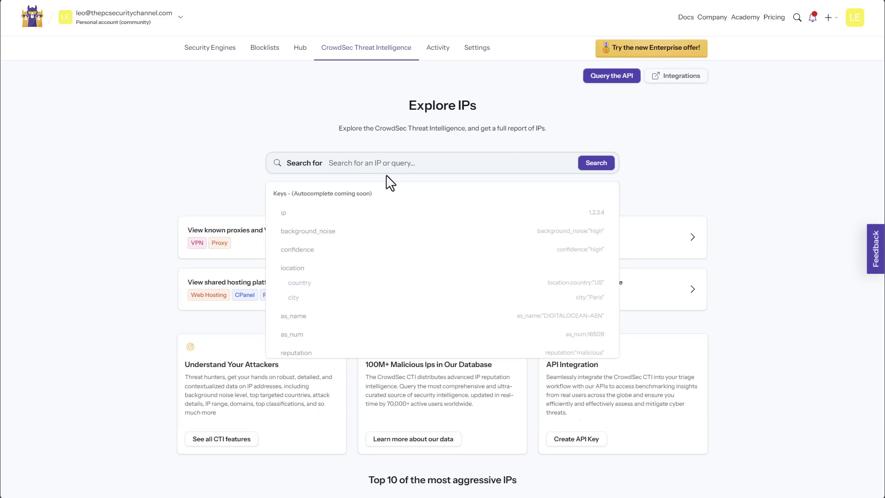
text(20.2.80.1)
key(Return)
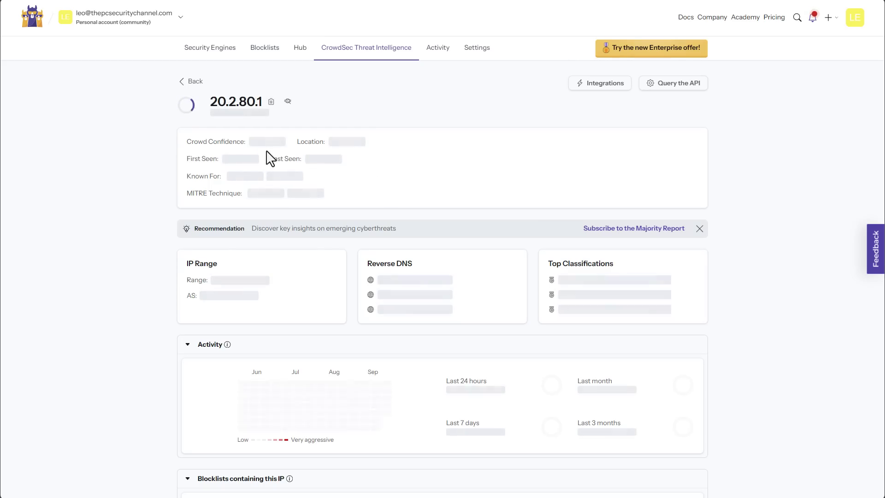